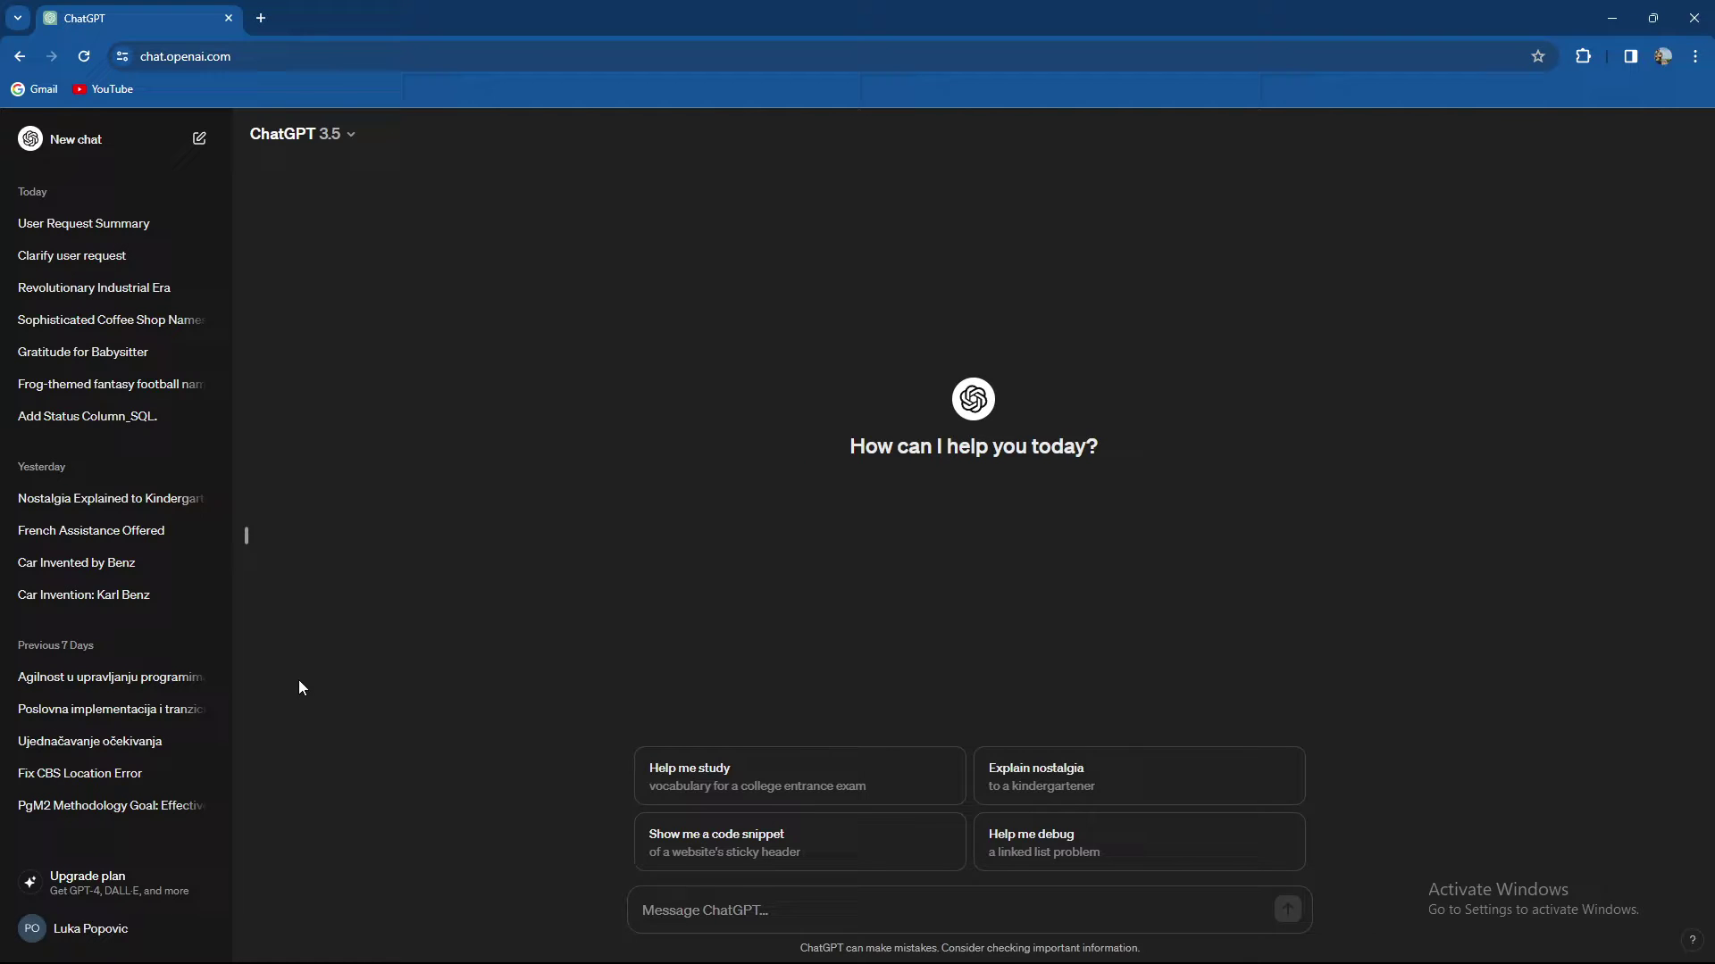
Step: Send the 'Explain nostalgia to a kindergartener' suggestion to start a new chat
{"action": "left_click", "coordinate": [1034, 766]}
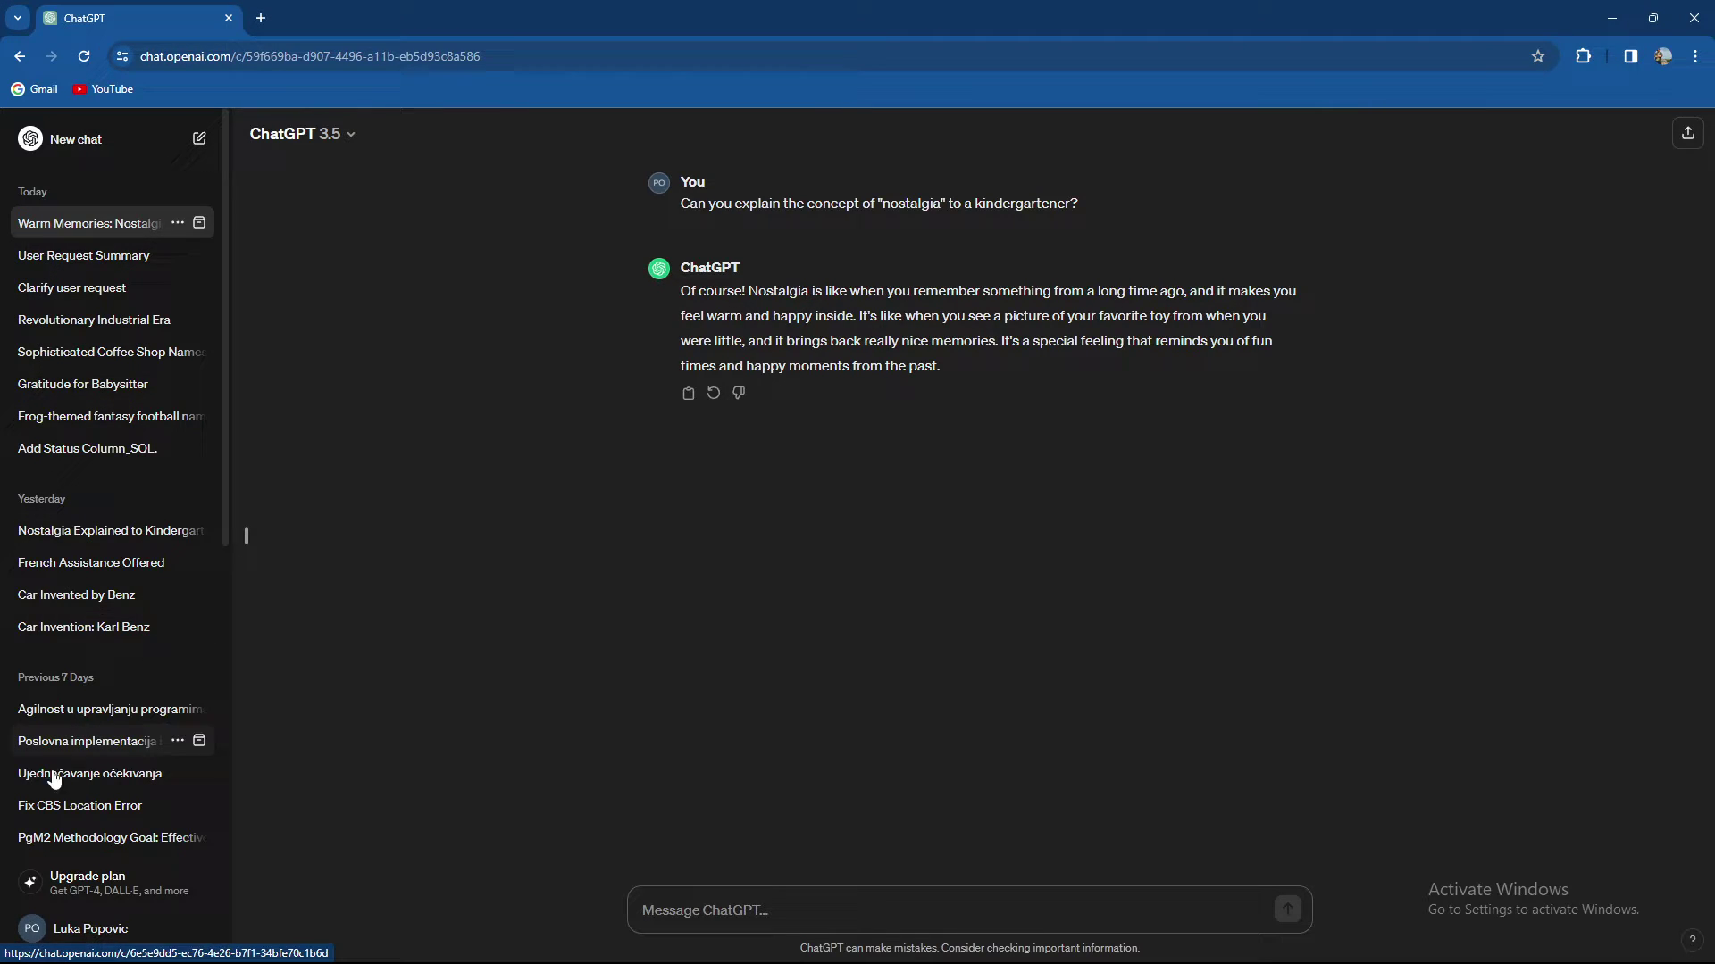
{"action": "left_click", "coordinate": [178, 224]}
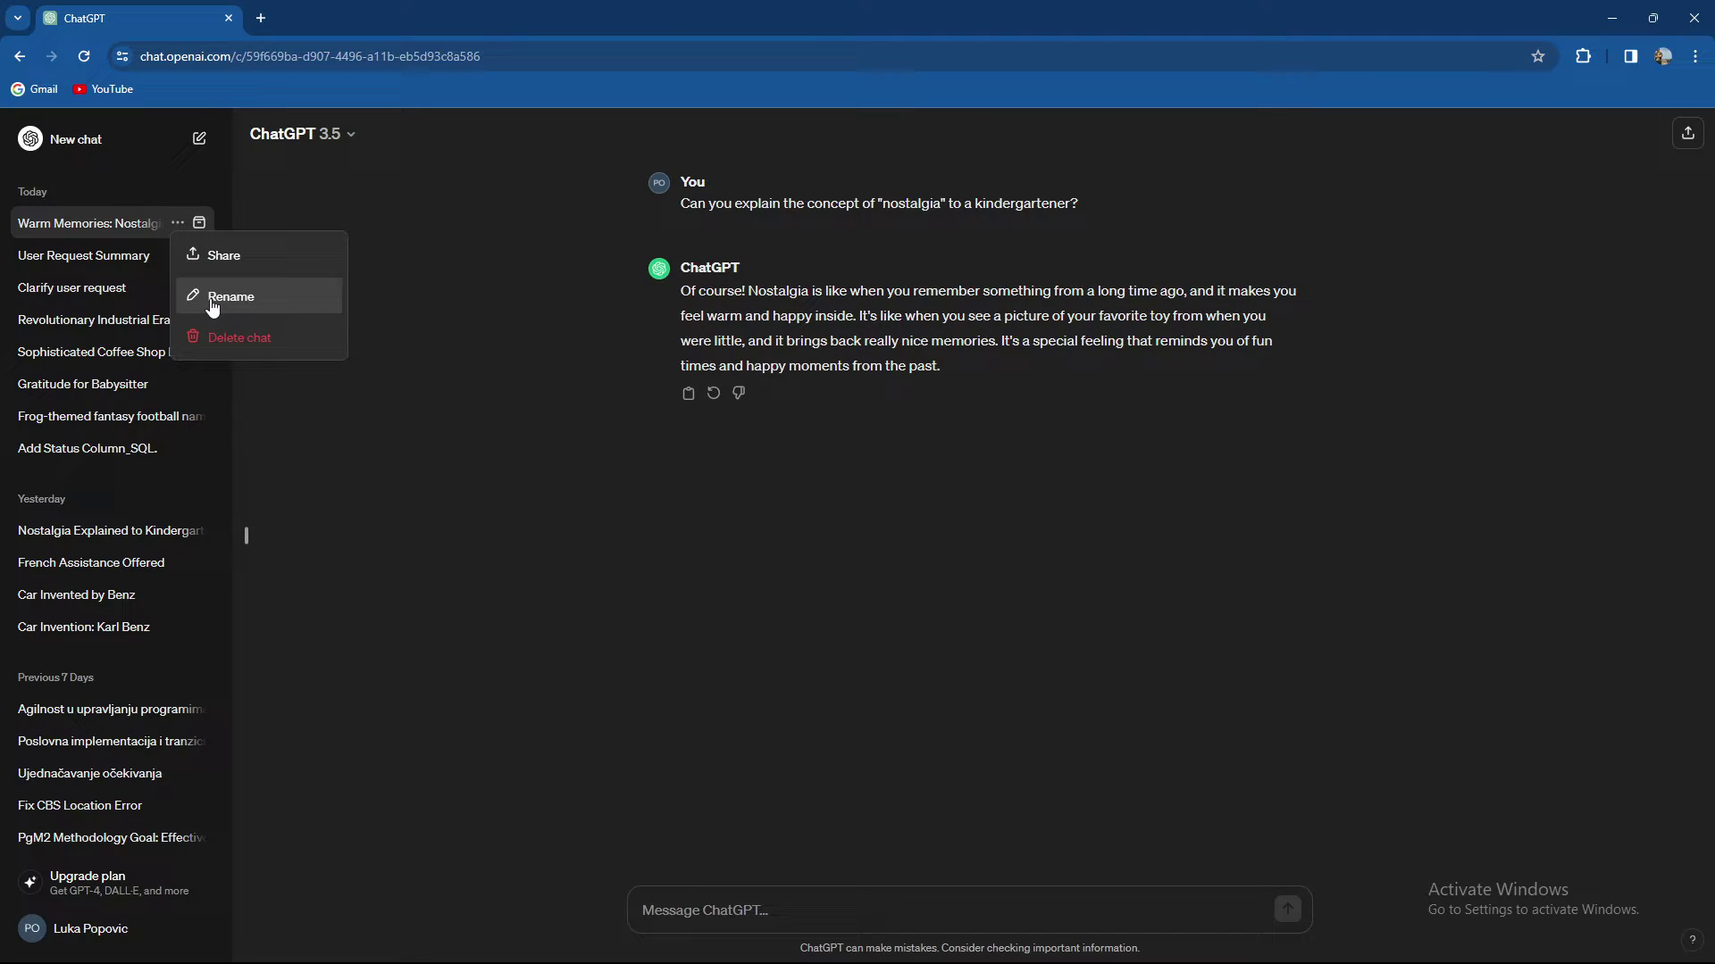
{"action": "left_click", "coordinate": [356, 409]}
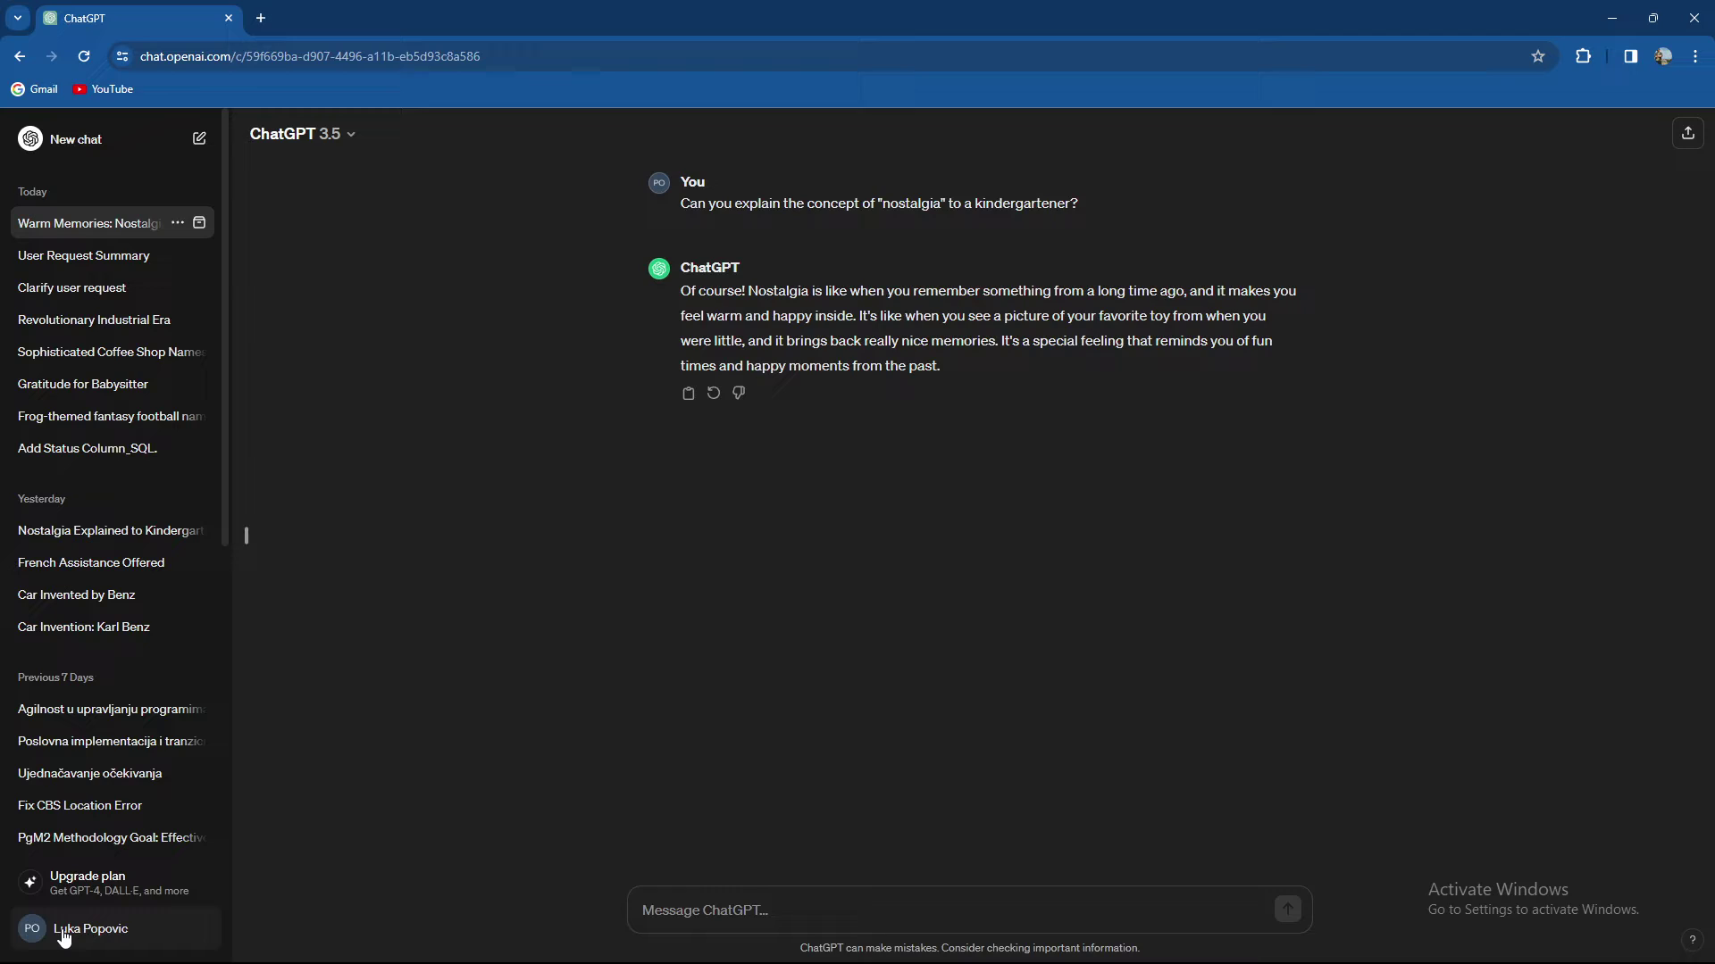
Step: From the profile menu's Settings, view the empty Archived chats list and close it
{"action": "left_click", "coordinate": [62, 937]}
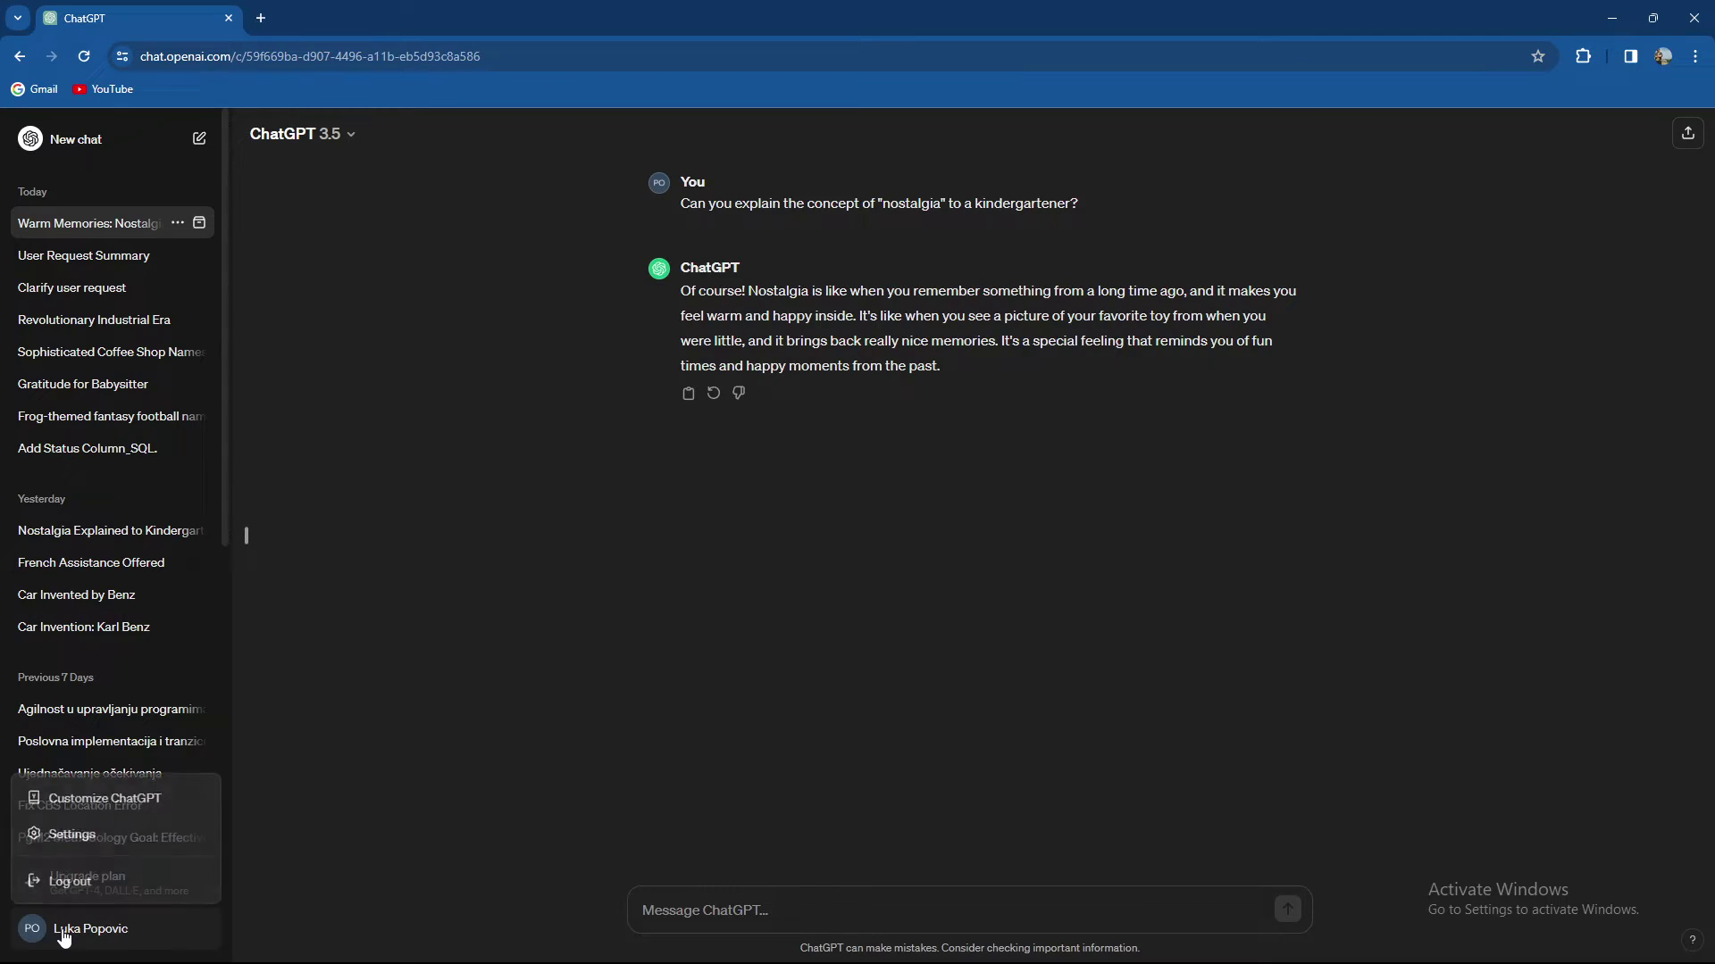
{"action": "left_click", "coordinate": [53, 838]}
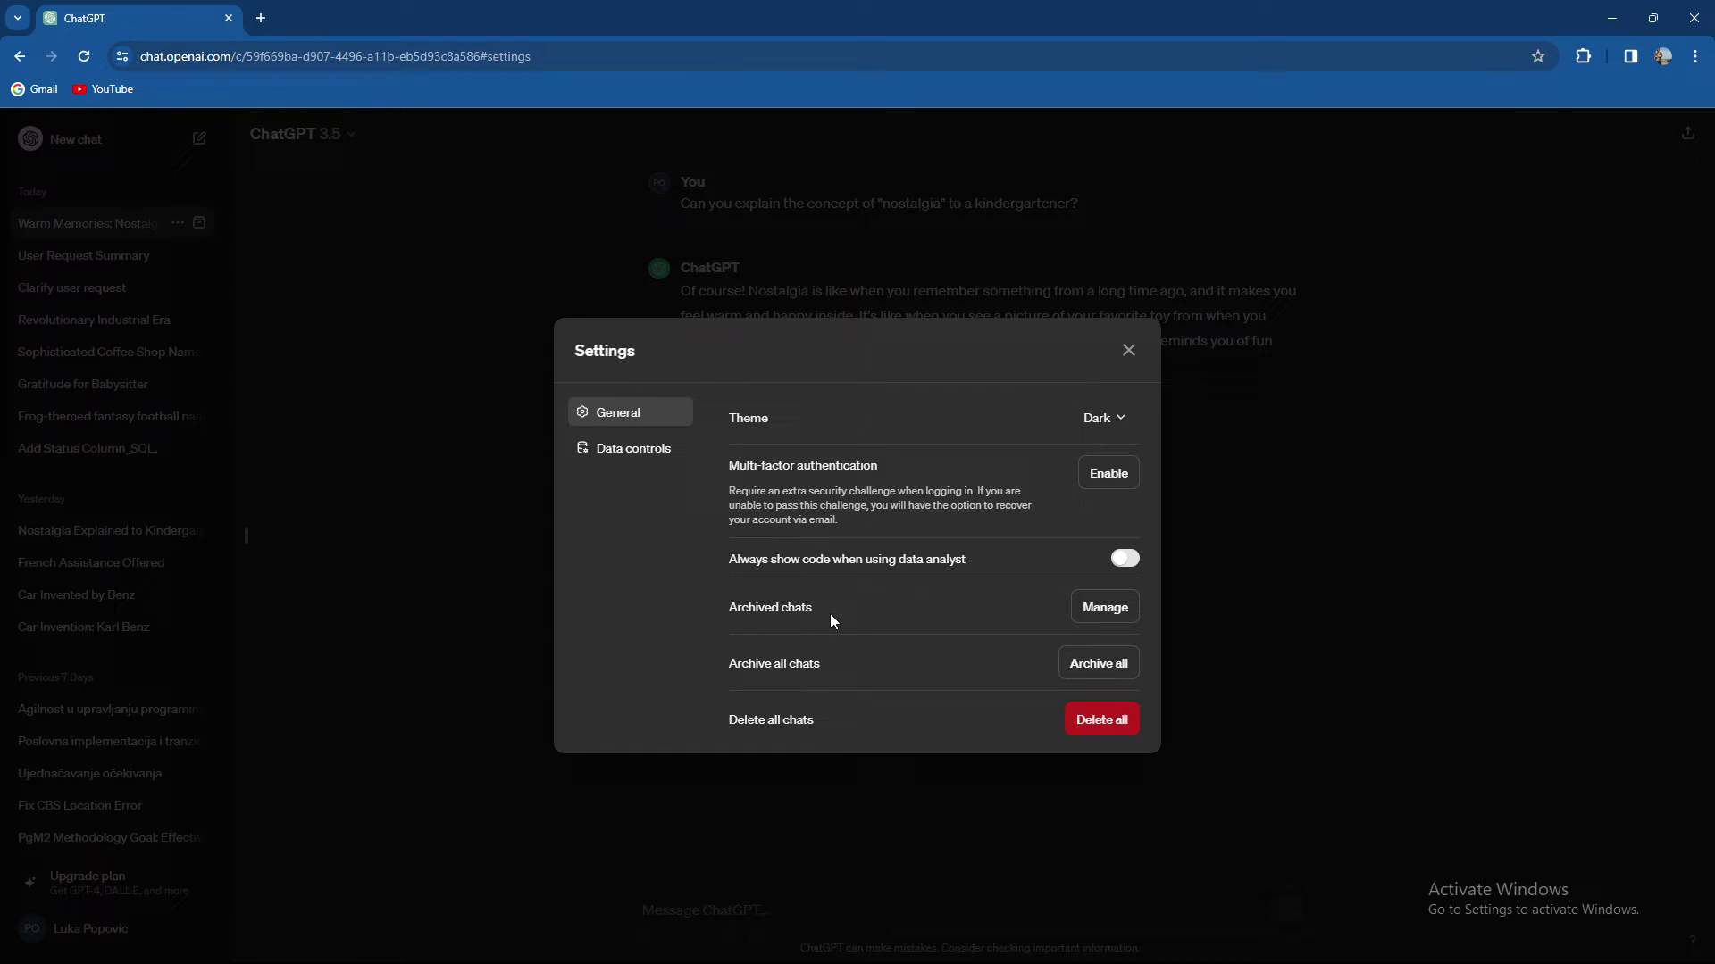
{"action": "left_click", "coordinate": [1105, 607]}
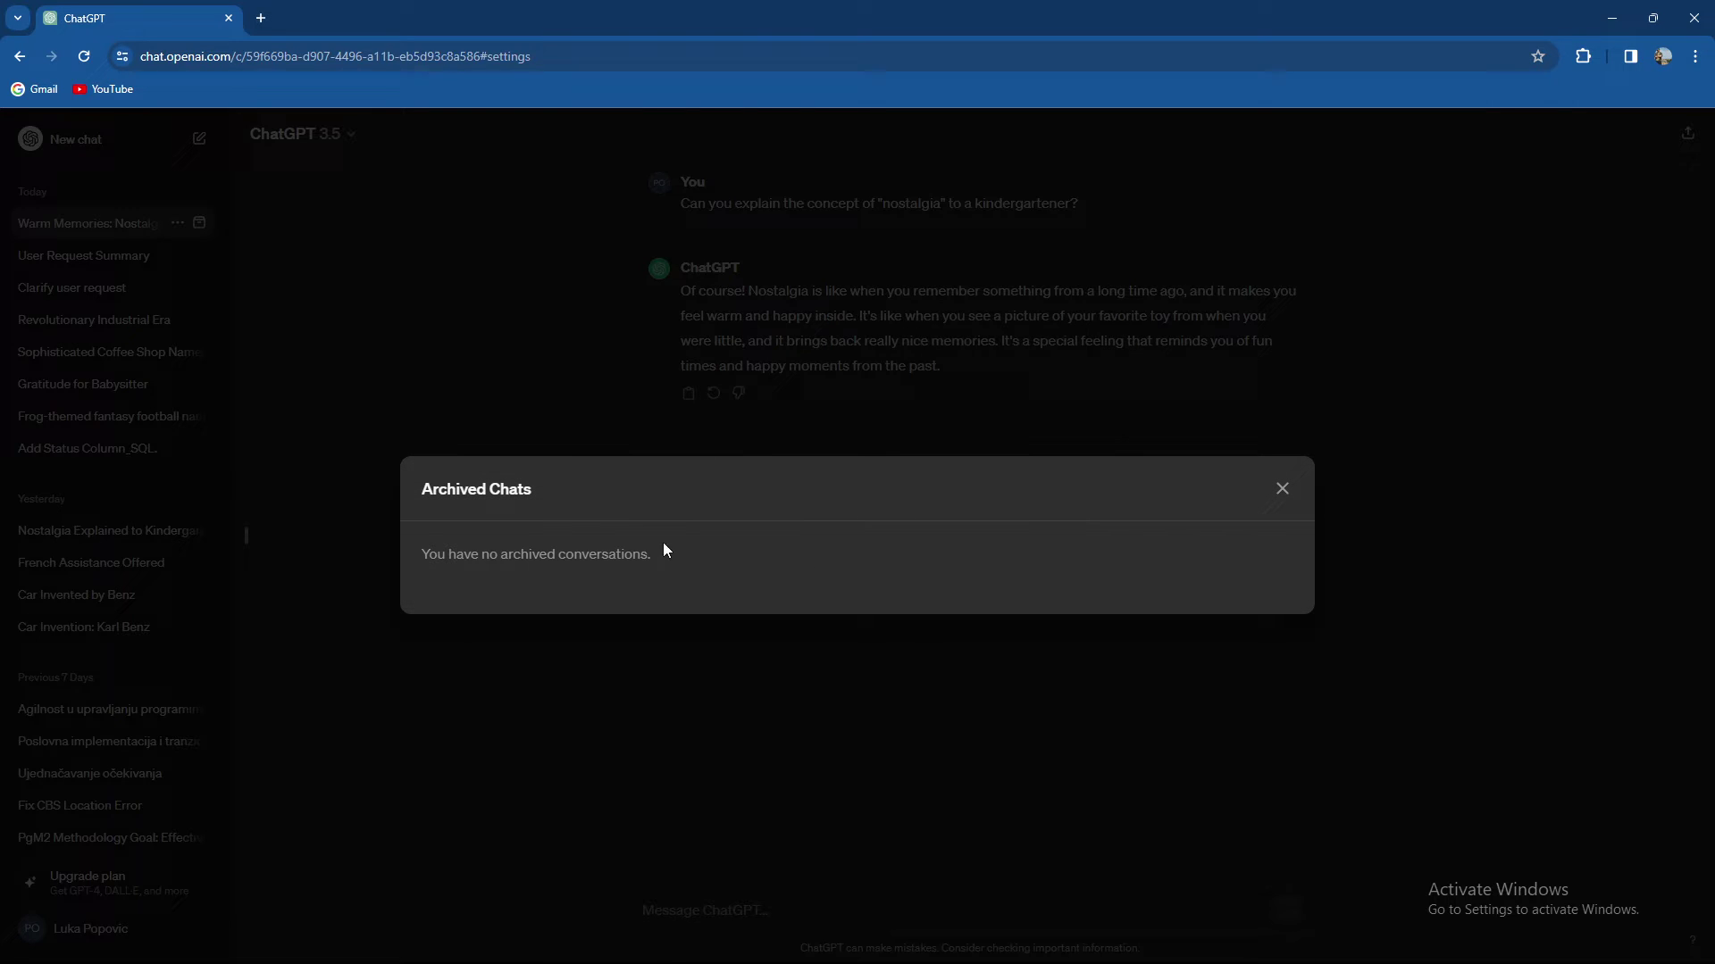
{"action": "left_click", "coordinate": [1279, 488]}
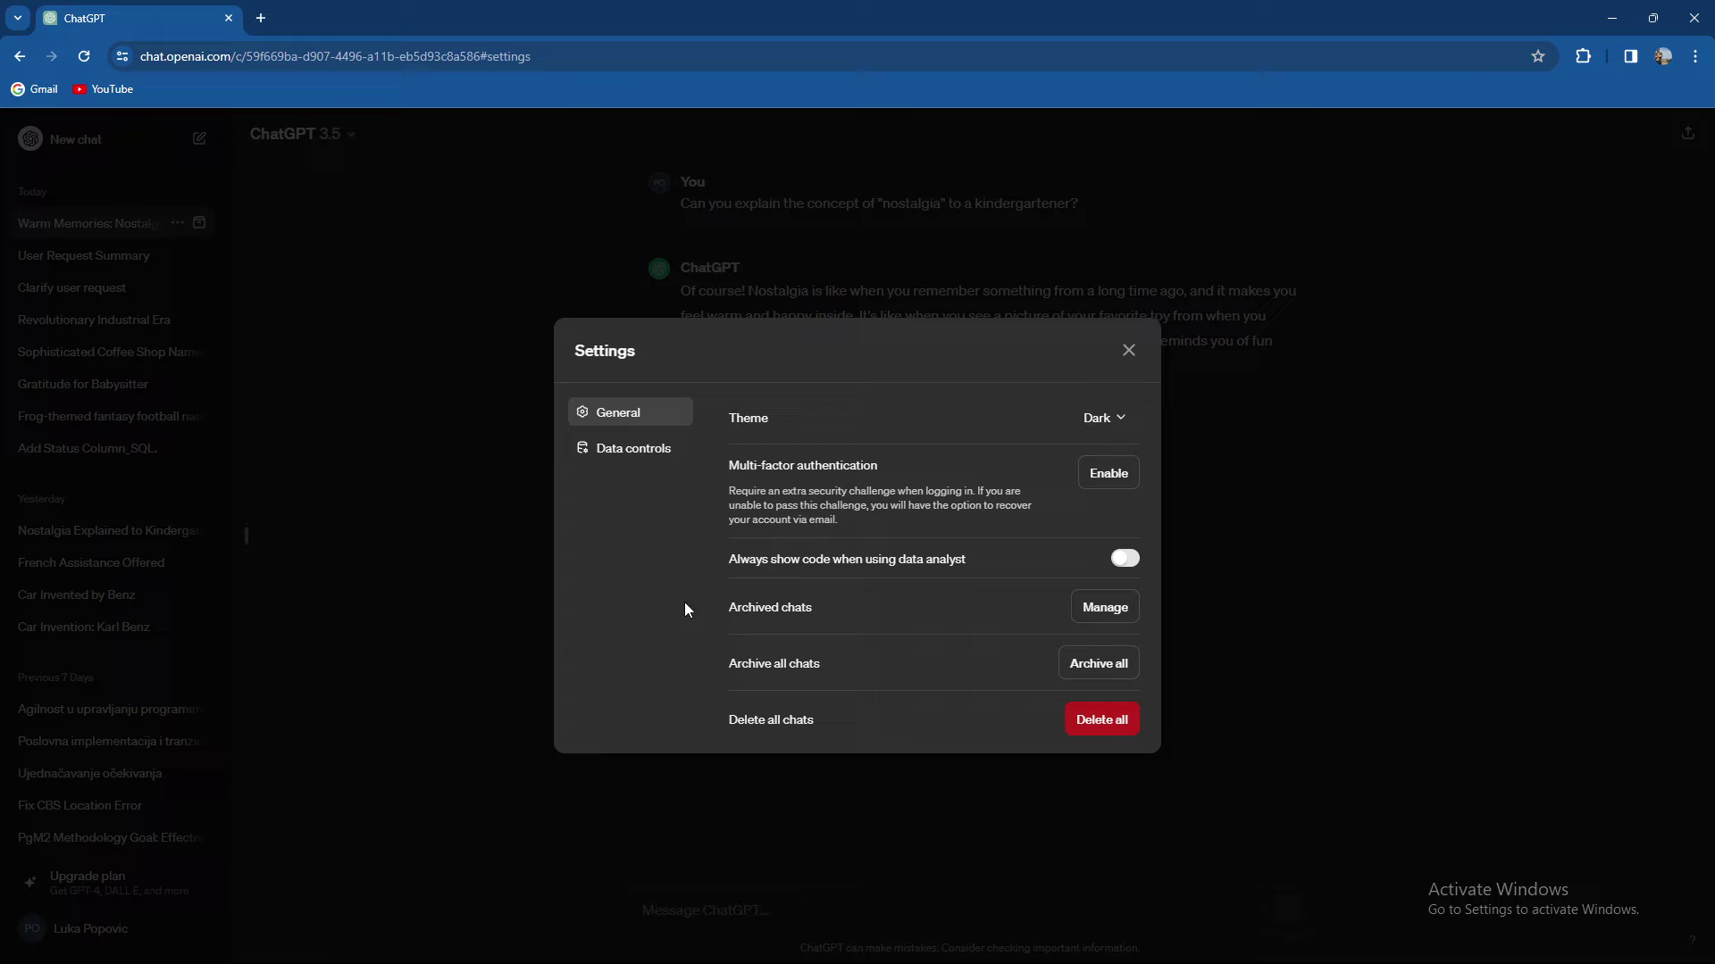
Step: Cancel the Archive all confirmation, then close Settings to return to the nostalgia chat
{"action": "left_click", "coordinate": [1096, 663]}
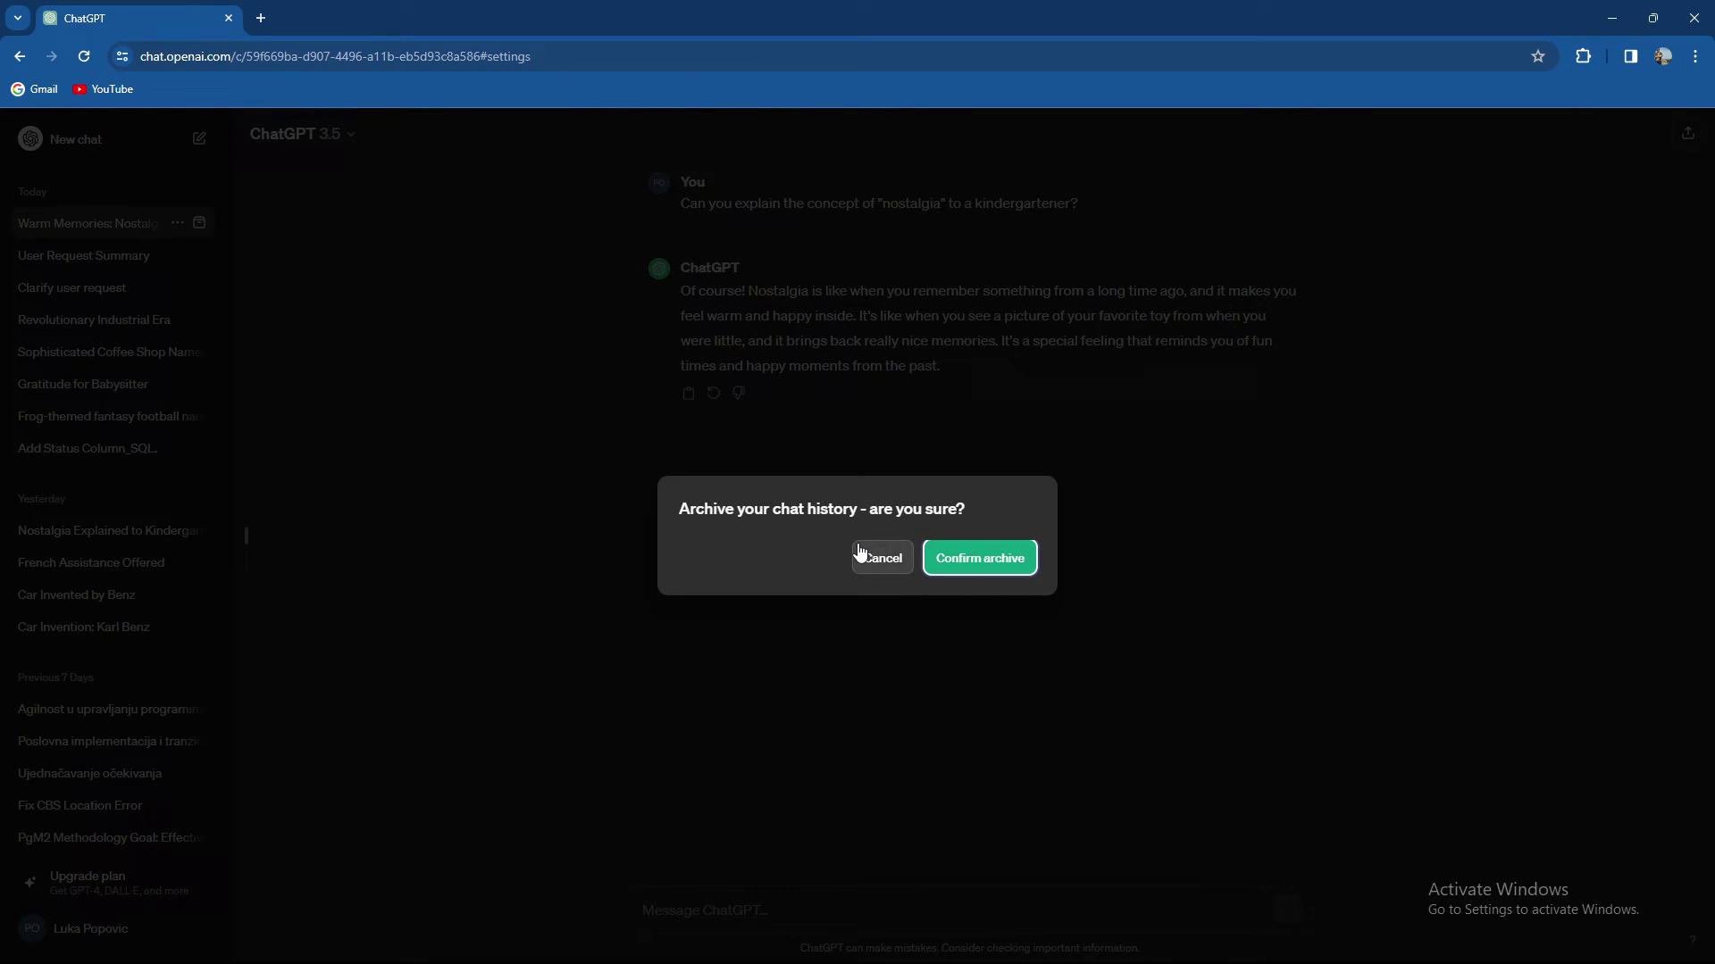
{"action": "left_click", "coordinate": [878, 569]}
{"action": "left_click", "coordinate": [1128, 350]}
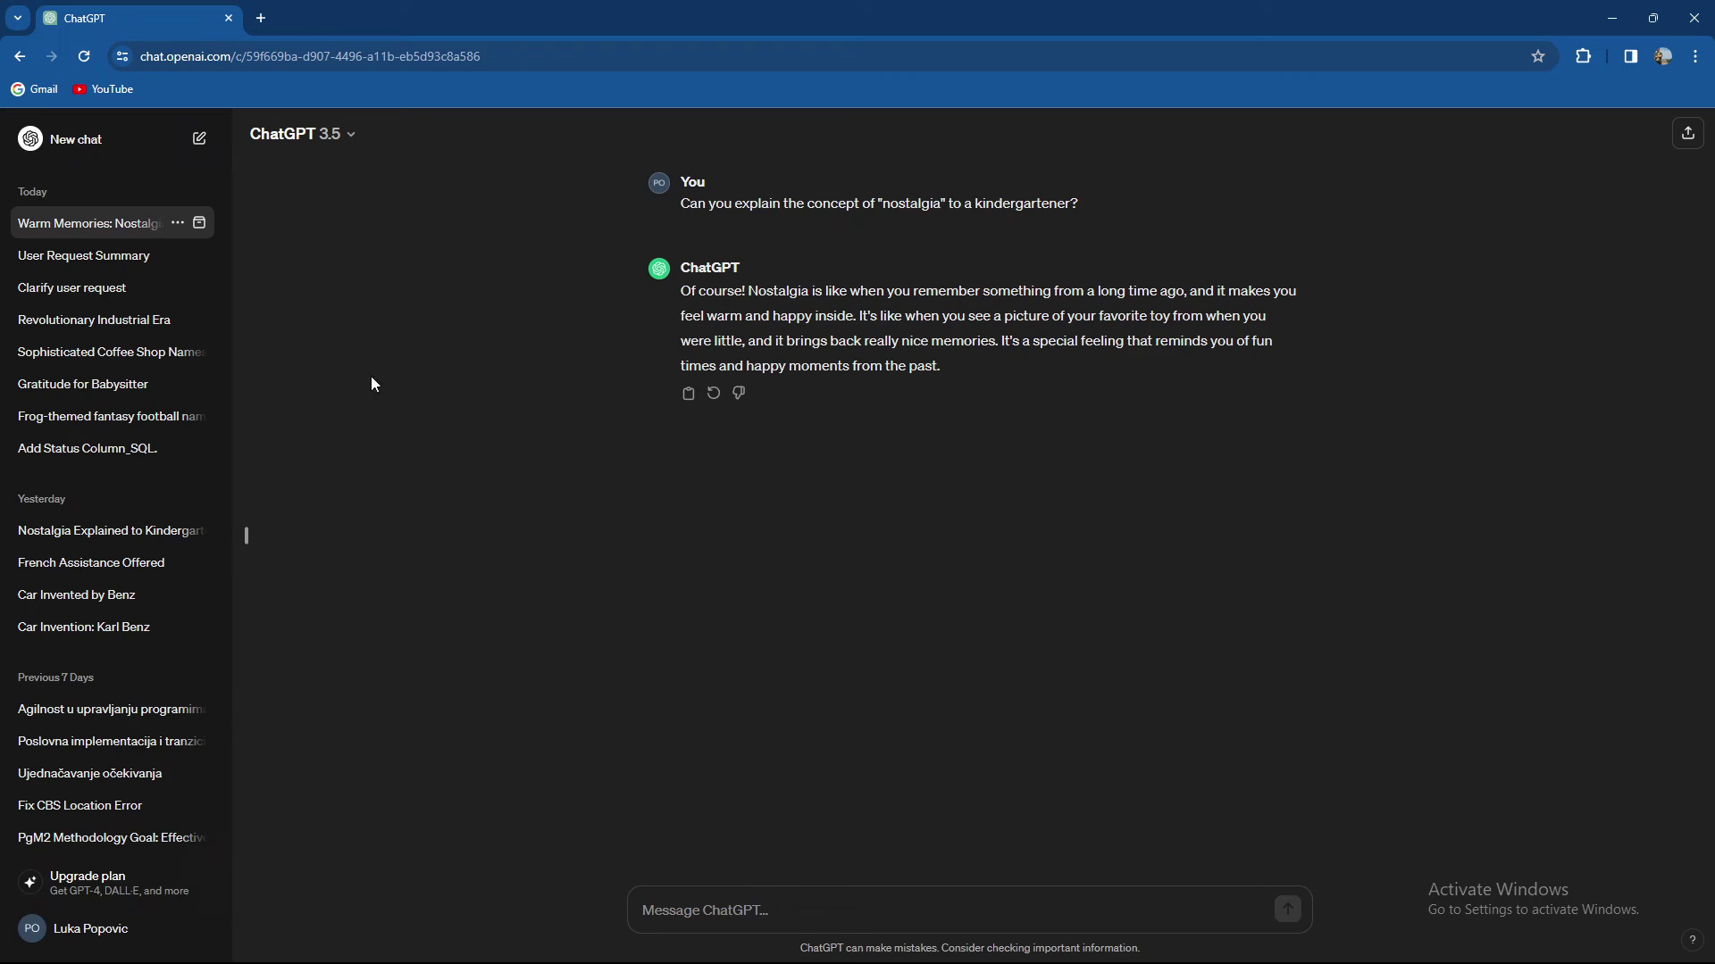